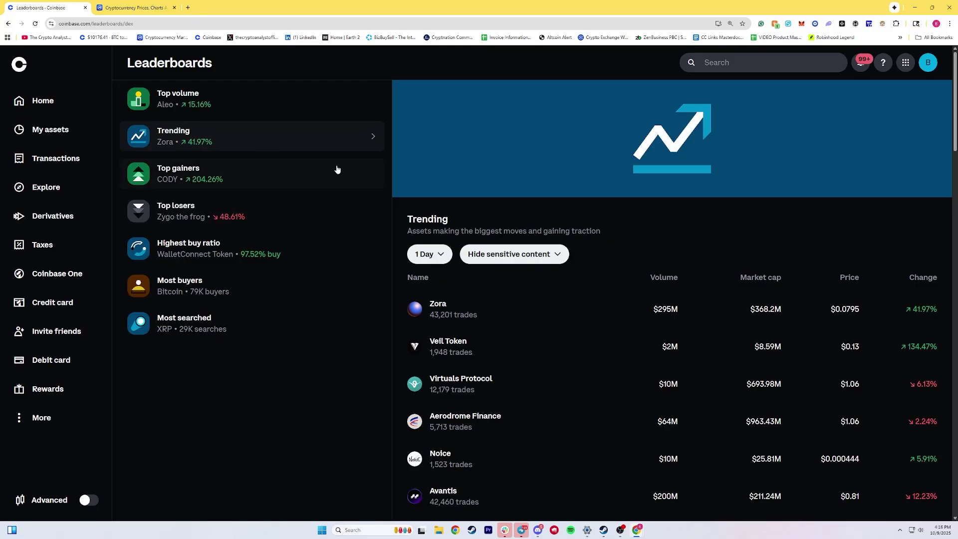
left_click(428, 255)
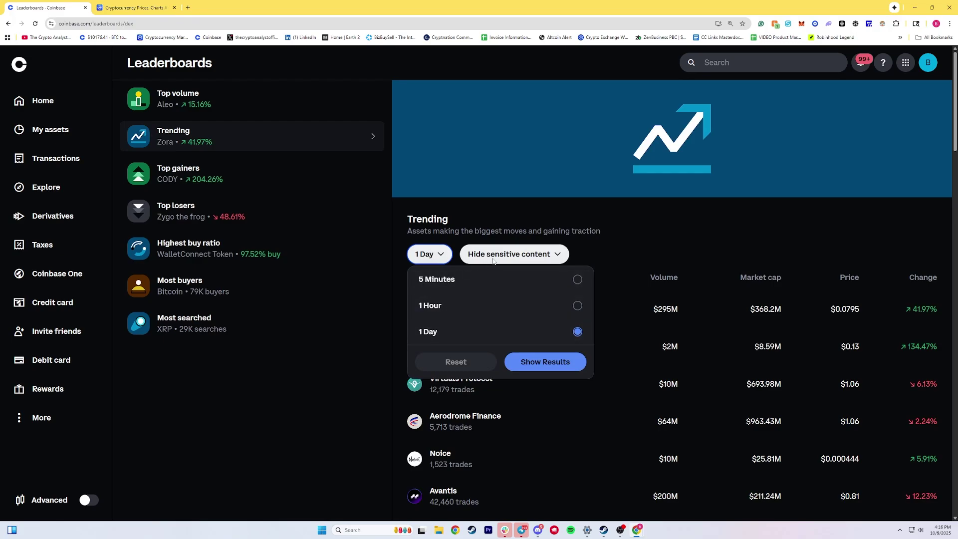
left_click(540, 245)
left_click(534, 256)
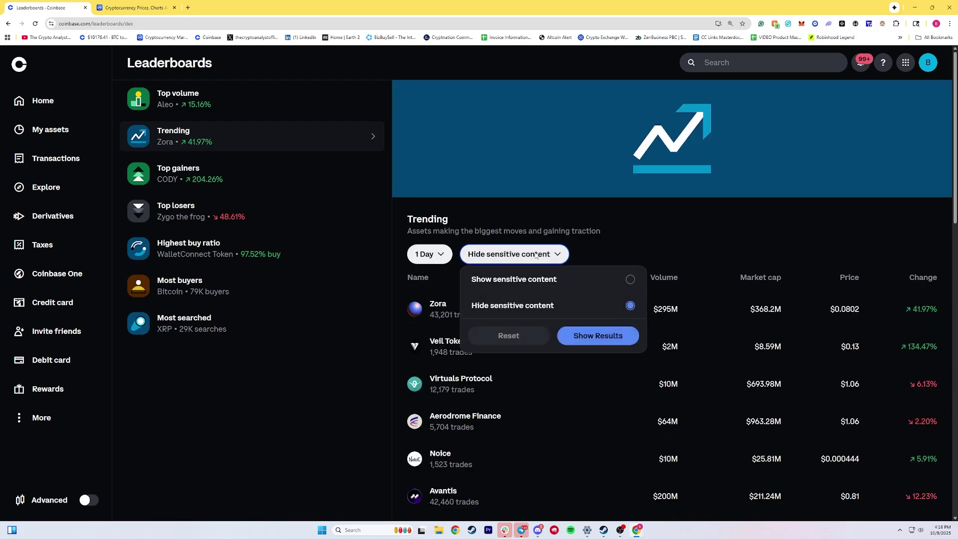
left_click(740, 229)
scroll(553, 355, "down", 1)
scroll(552, 355, "down", 4)
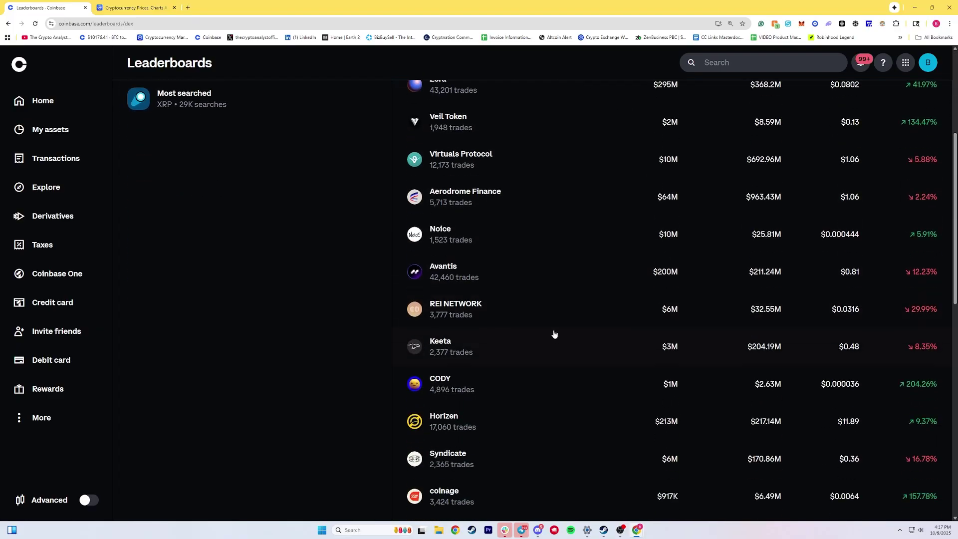
scroll(567, 312, "down", 10)
scroll(576, 342, "down", 15)
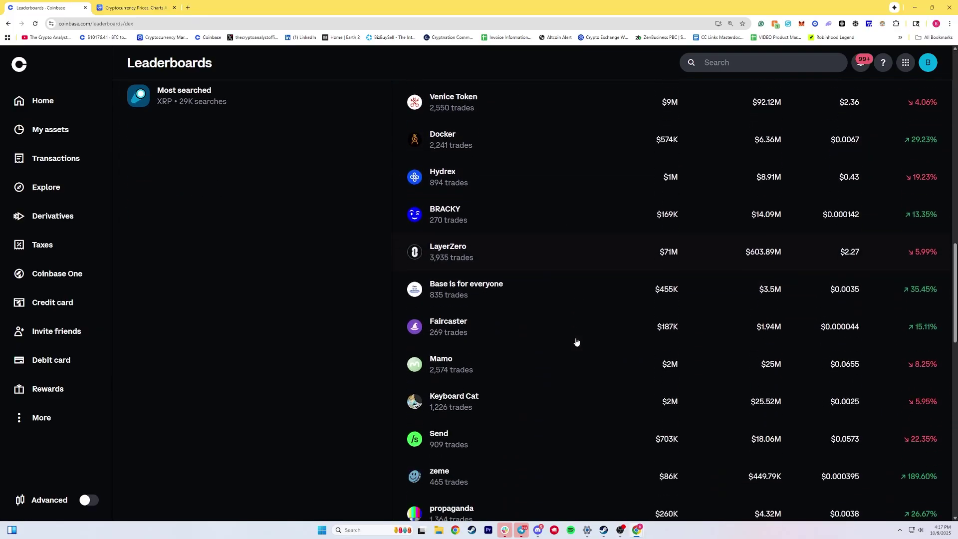
scroll(606, 362, "down", 8)
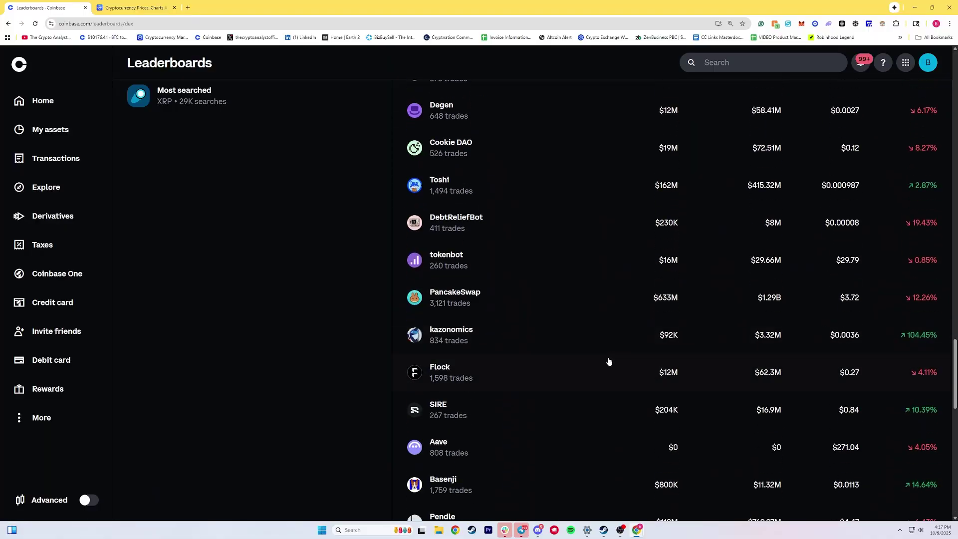
scroll(570, 356, "up", 20)
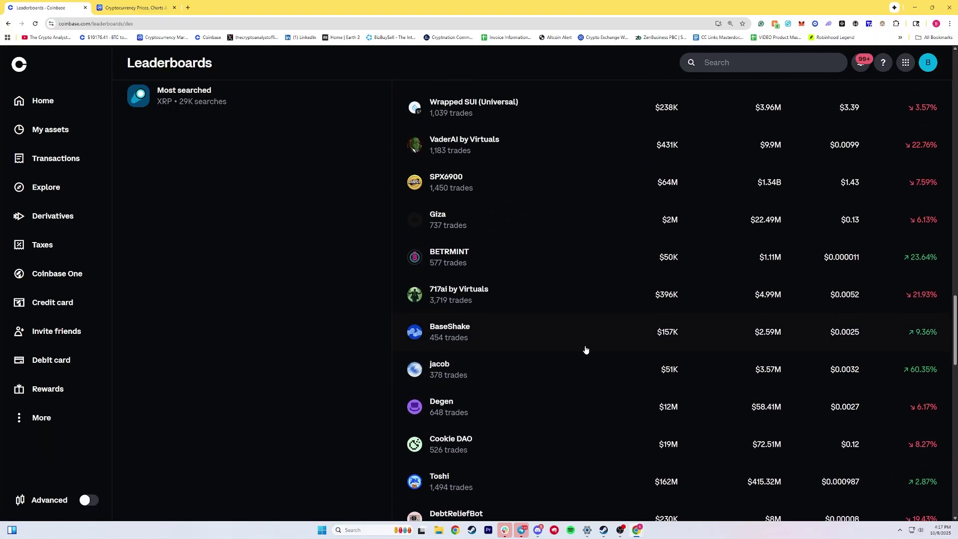
scroll(594, 346, "up", 15)
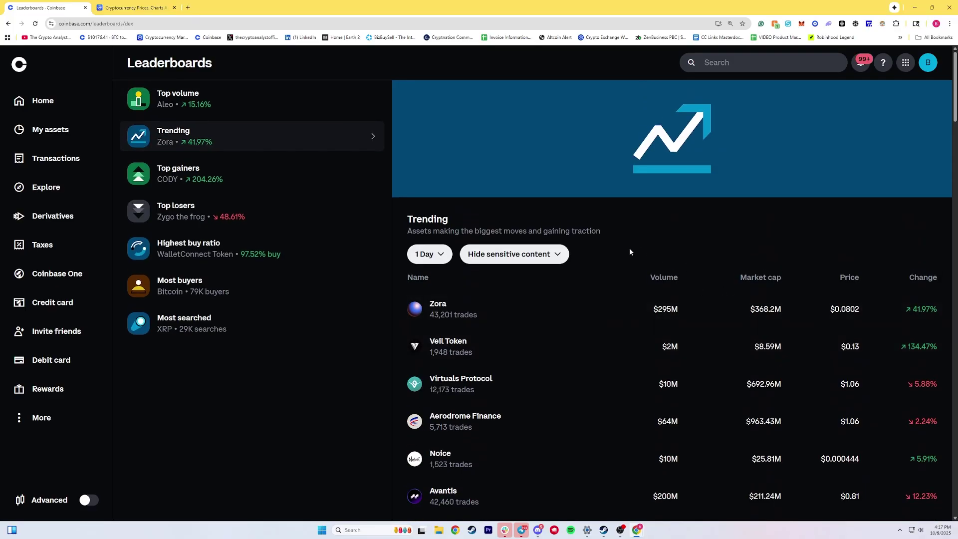
- Search Coinbase for 'brett' and open the Brett (Based) price page
left_click(740, 64)
type("bret")
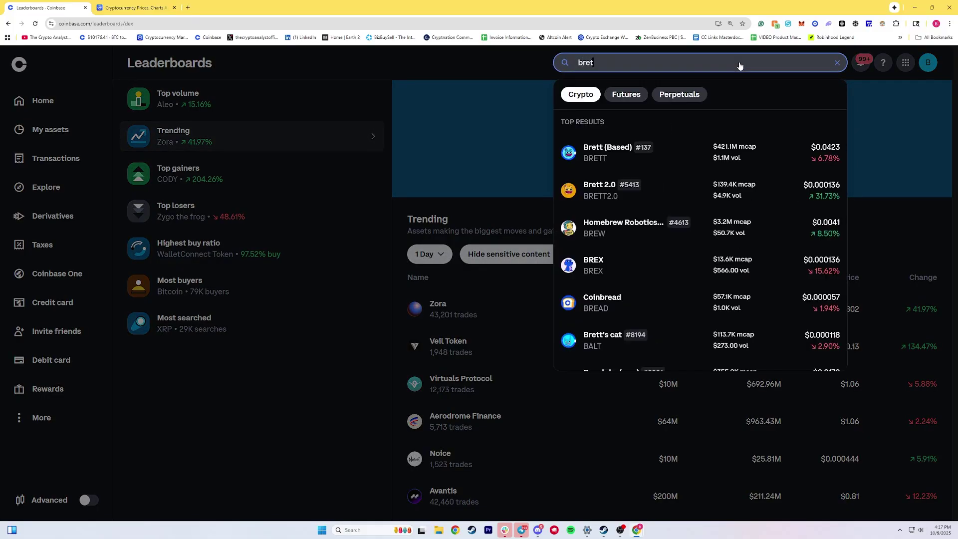
type("t")
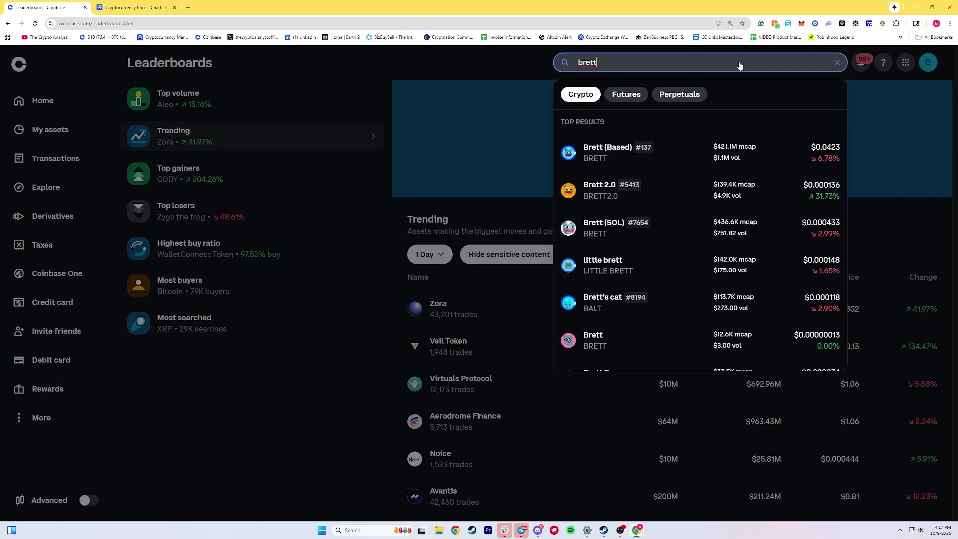
left_click(616, 152)
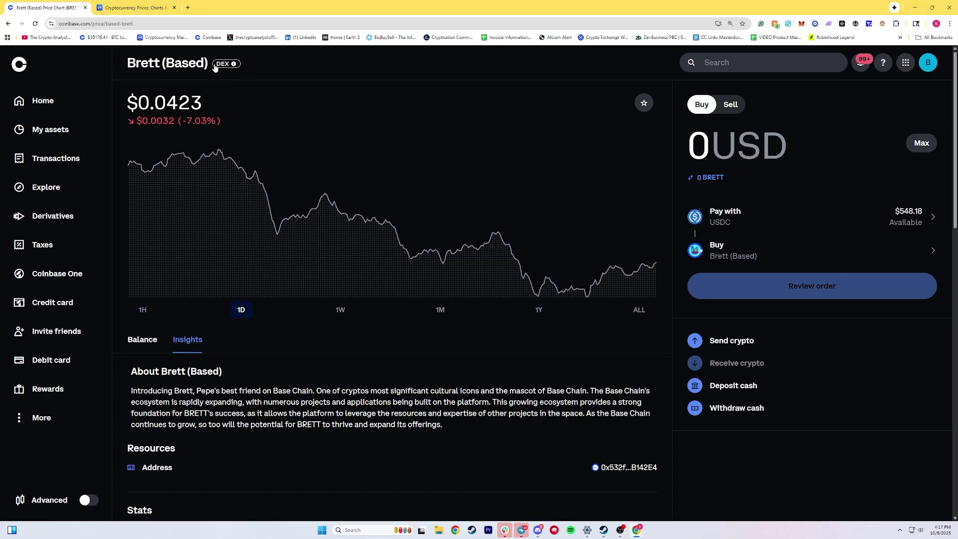
- Read the DEX badge explanation about decentralized-exchange trading, then close it
left_click(234, 65)
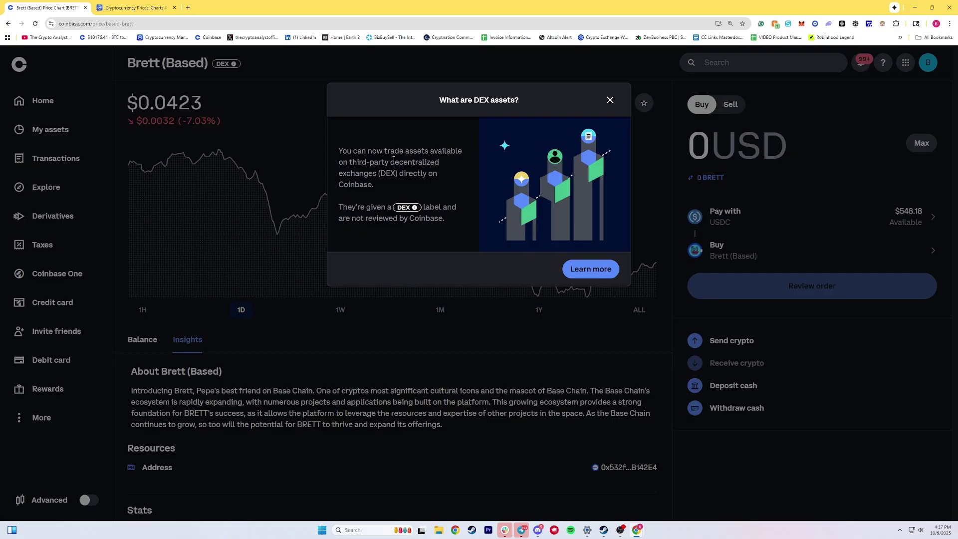
left_click_drag(386, 162, 441, 188)
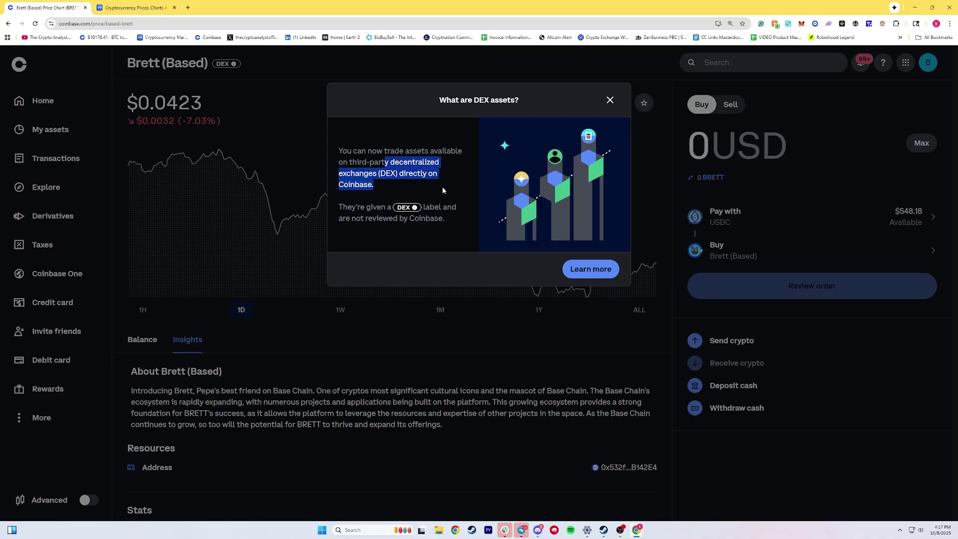
left_click(442, 187)
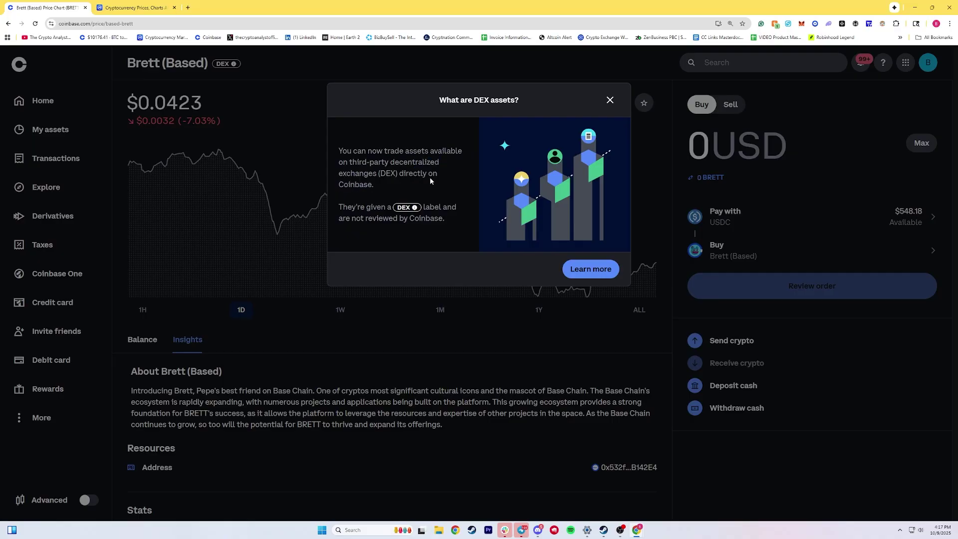
left_click(611, 101)
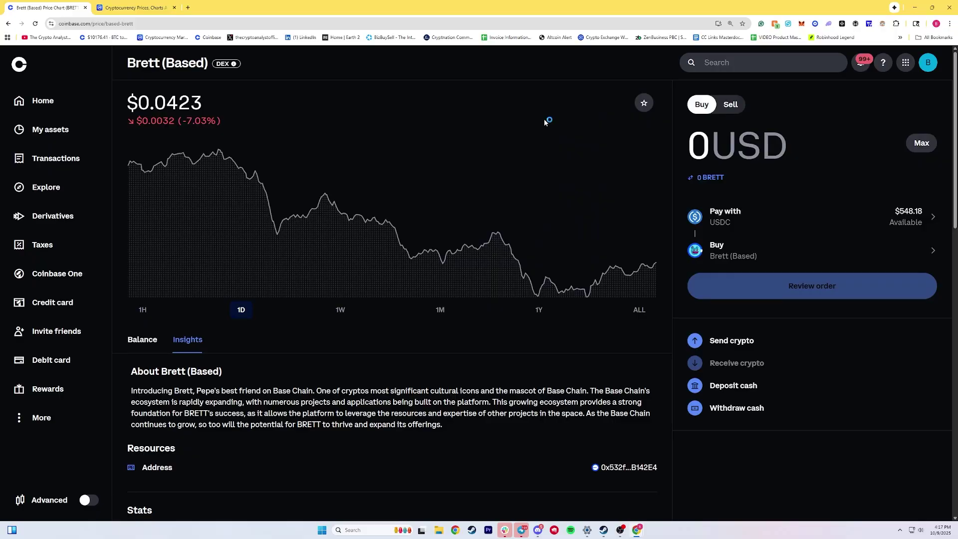
- On CoinMarketCap, search 'brett' and open the Brett (Based) page
left_click(155, 8)
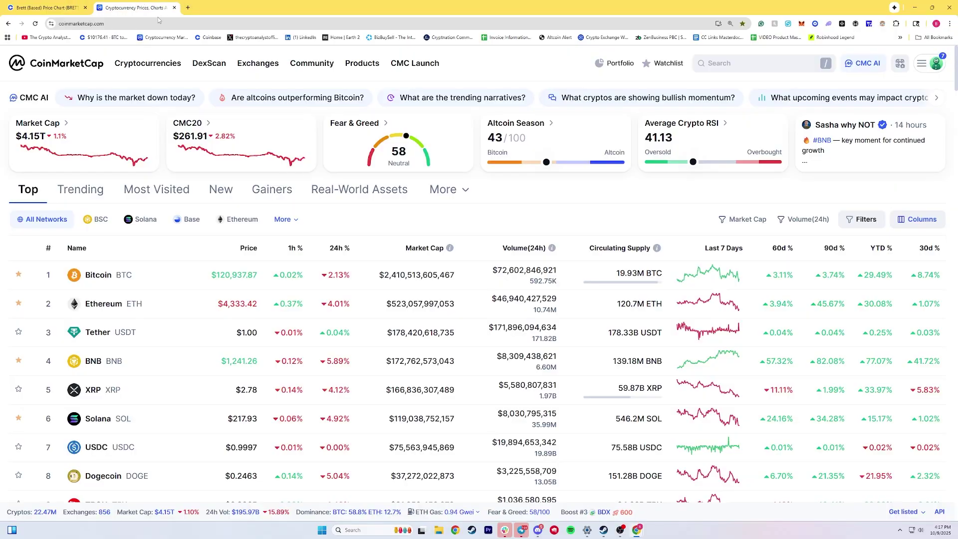
left_click(732, 64)
type("bret")
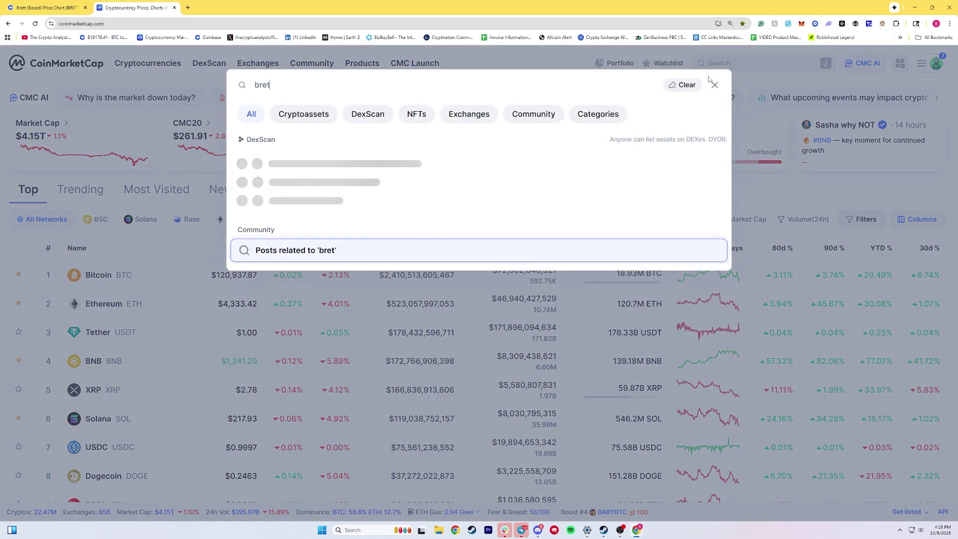
type("t")
left_click(324, 169)
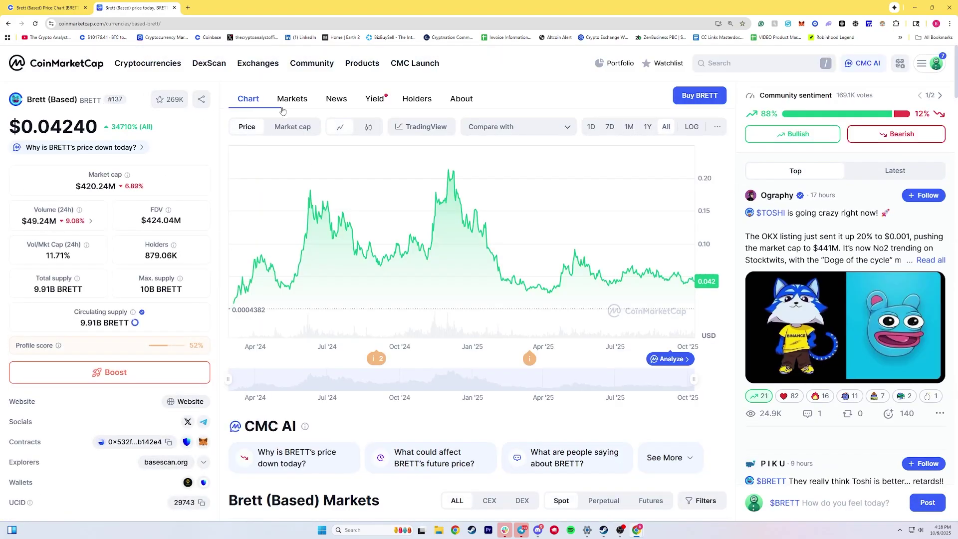
- Filter Brett's Markets to CEX, page through results 2–4, then return to Coinbase
left_click(292, 99)
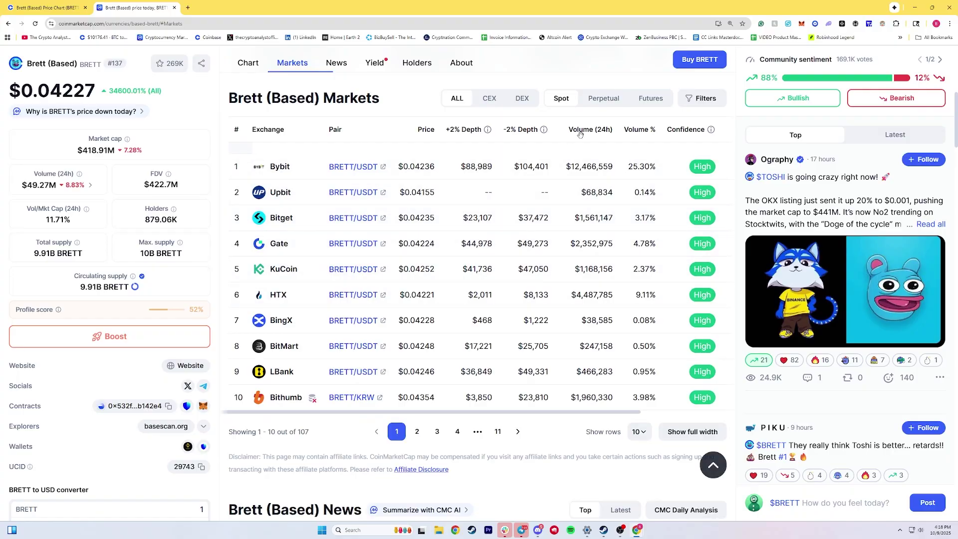
left_click(489, 98)
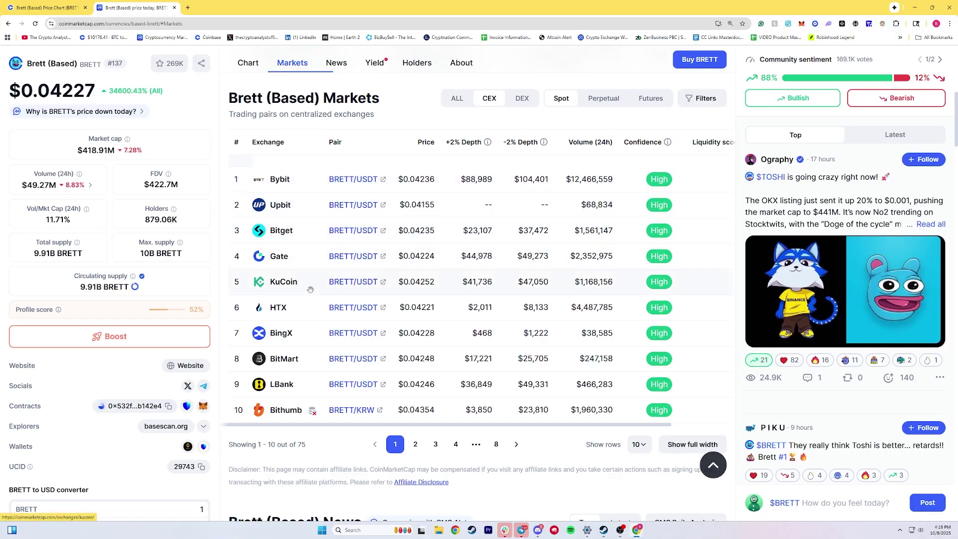
left_click(415, 444)
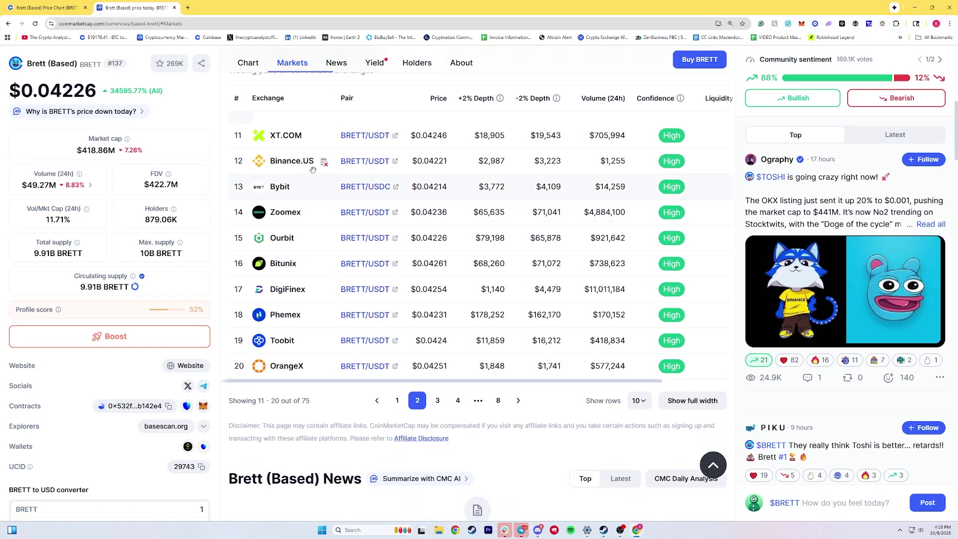
left_click(438, 401)
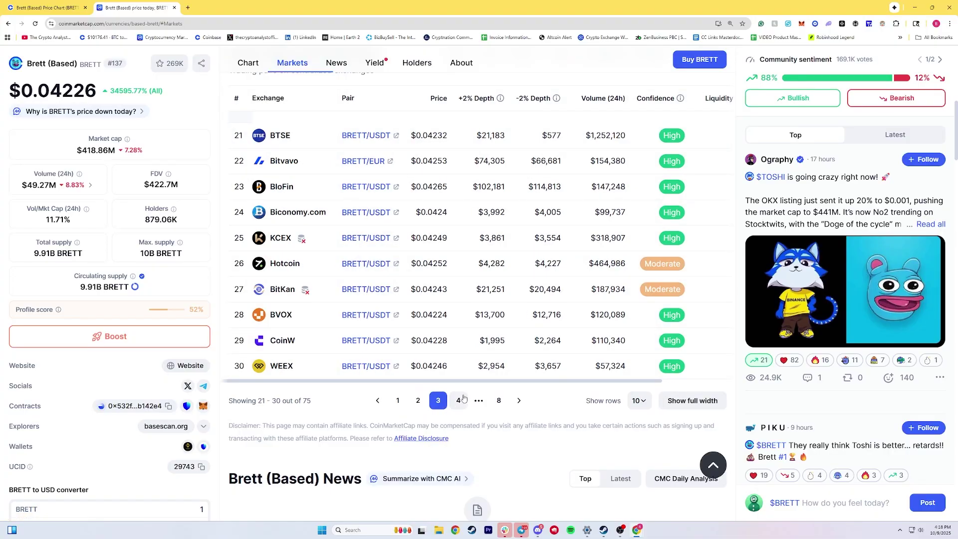
left_click(460, 401)
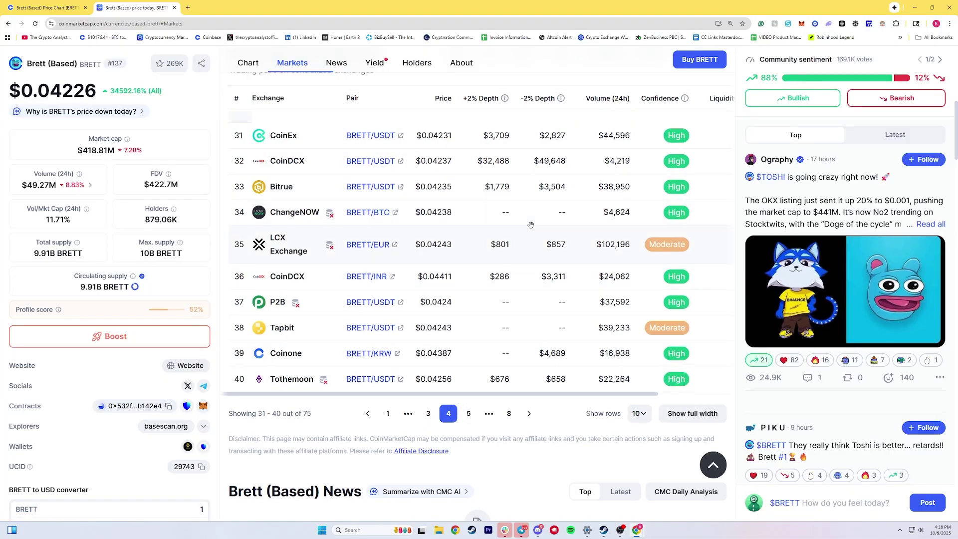
left_click(58, 6)
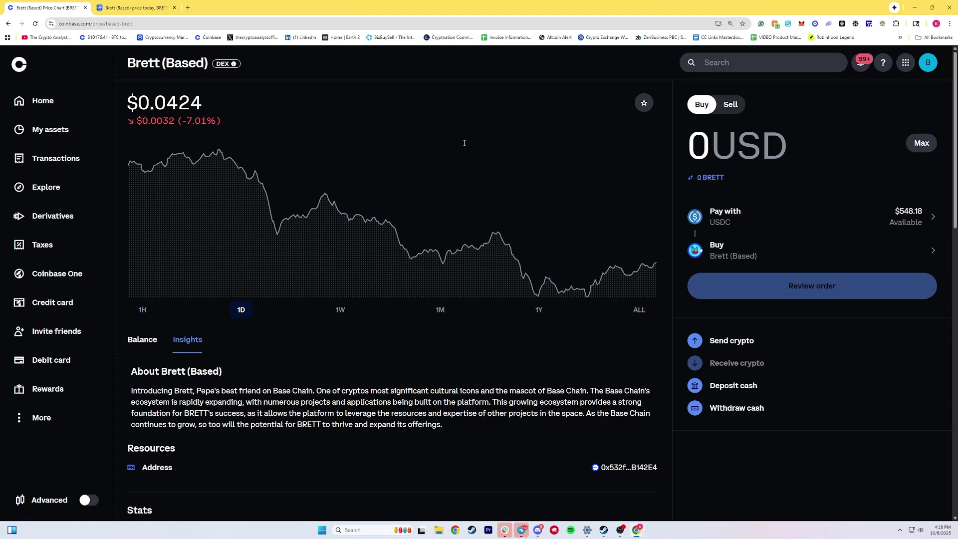
- Enter a $100 Brett (Based) buy and accept the DEX trading notice to preview the order
left_click(716, 145)
type("100")
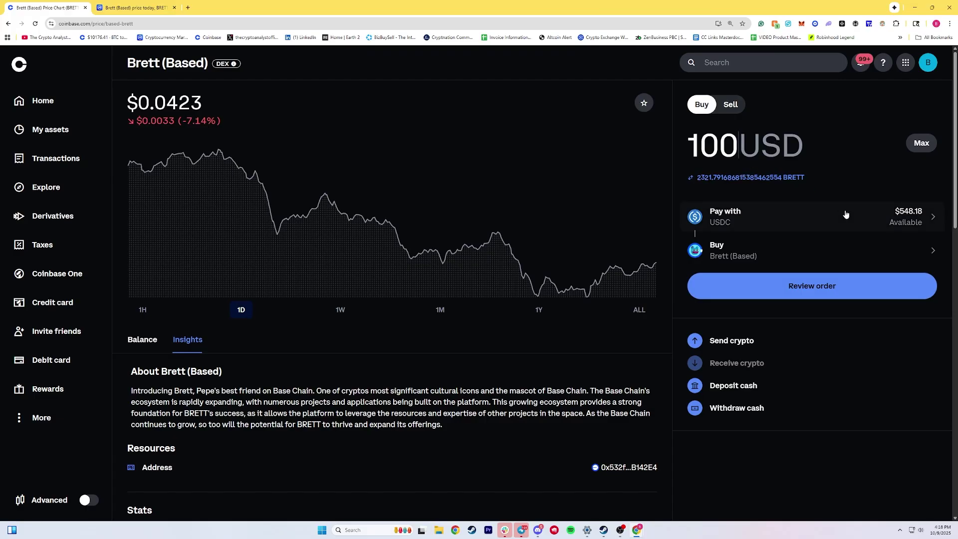
left_click(801, 293)
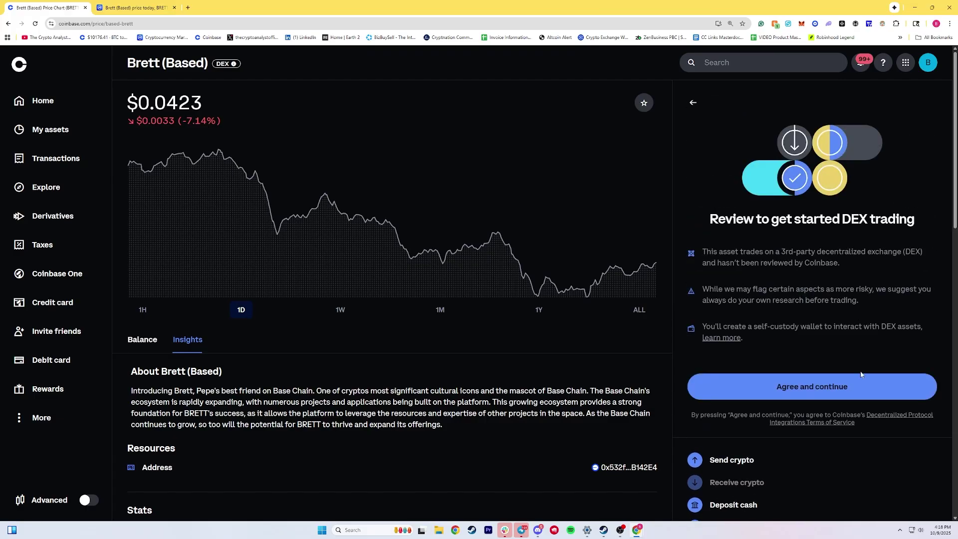
left_click(813, 387)
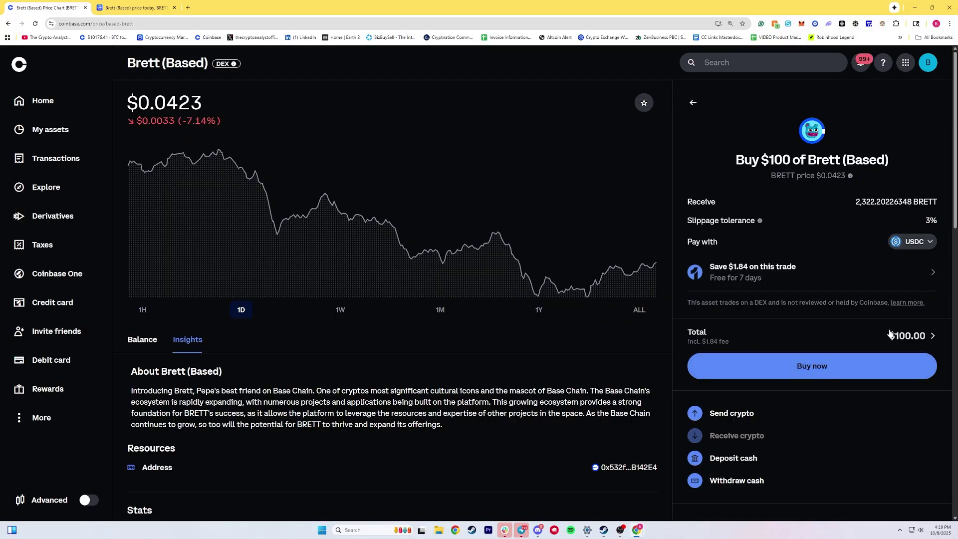
- View the $100 order's pricing details with the $1.84 fee, then go back to the amount form
left_click(930, 336)
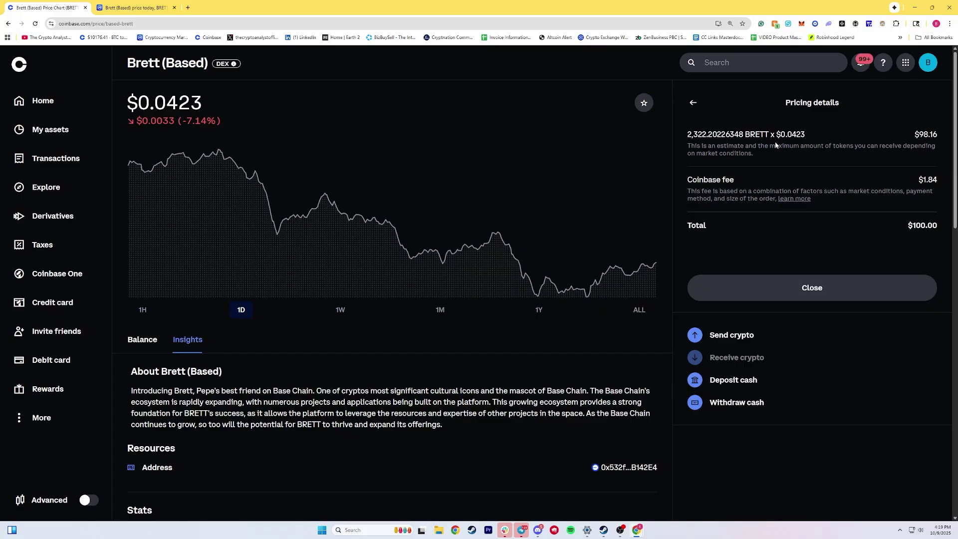
left_click(693, 109)
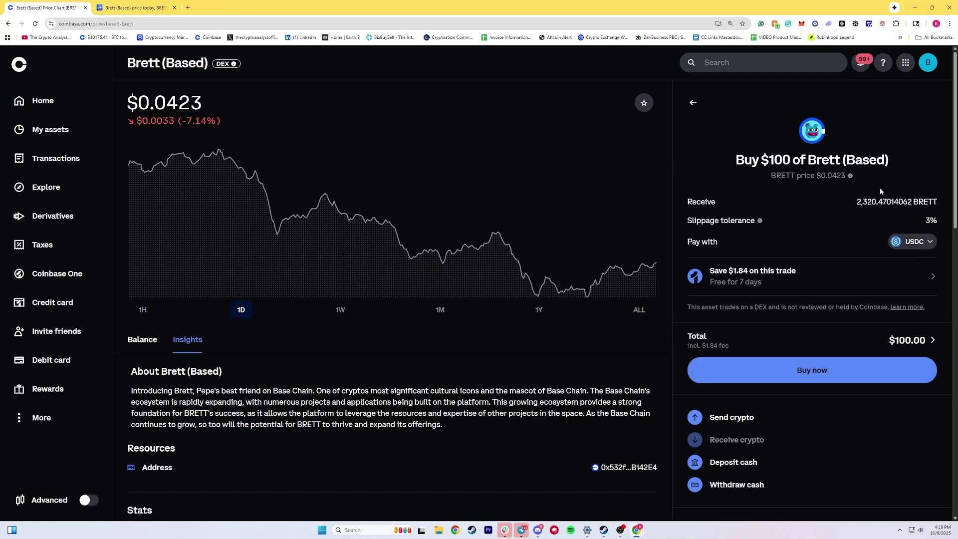
left_click(693, 105)
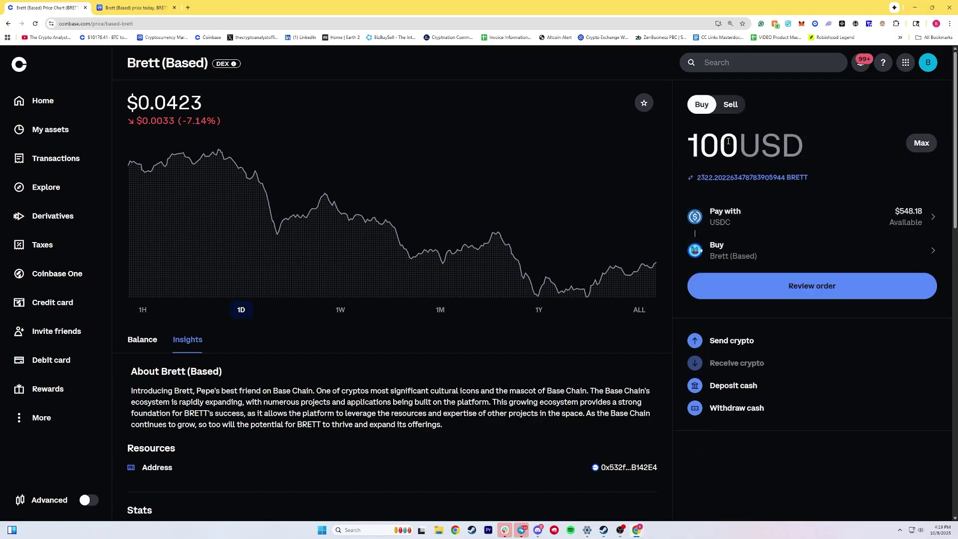
- Change the amount to $10, submit the Brett (Based) buy, and switch the form to Sell
key("BackSpace")
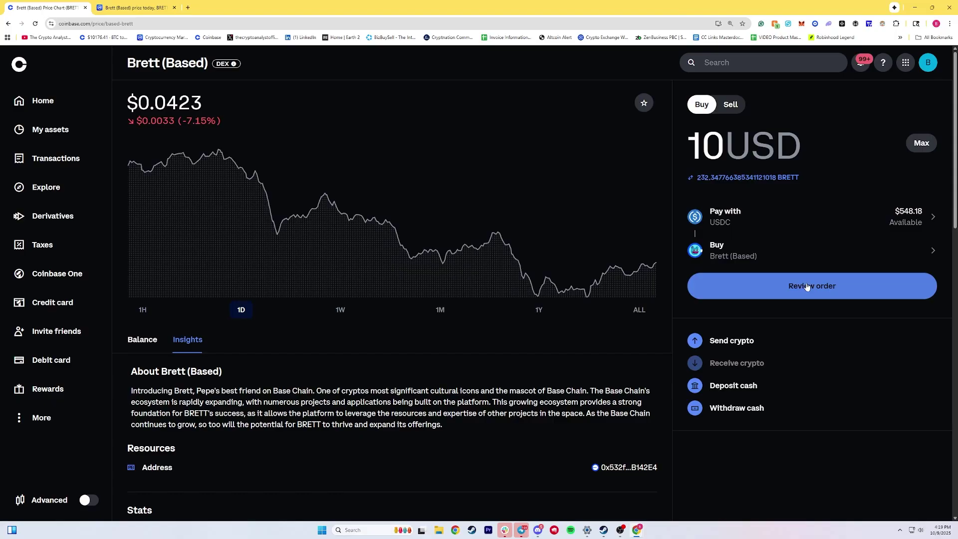
left_click(809, 285)
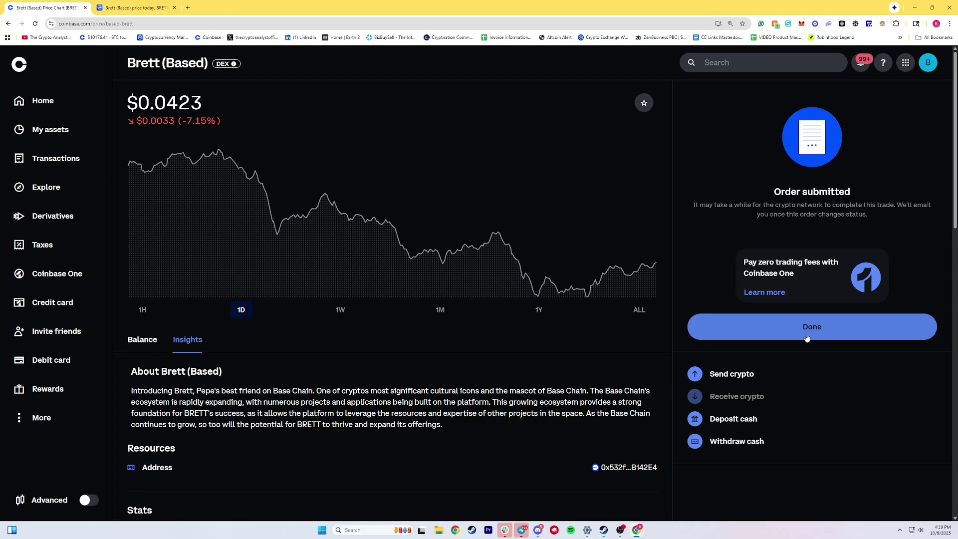
left_click(821, 332)
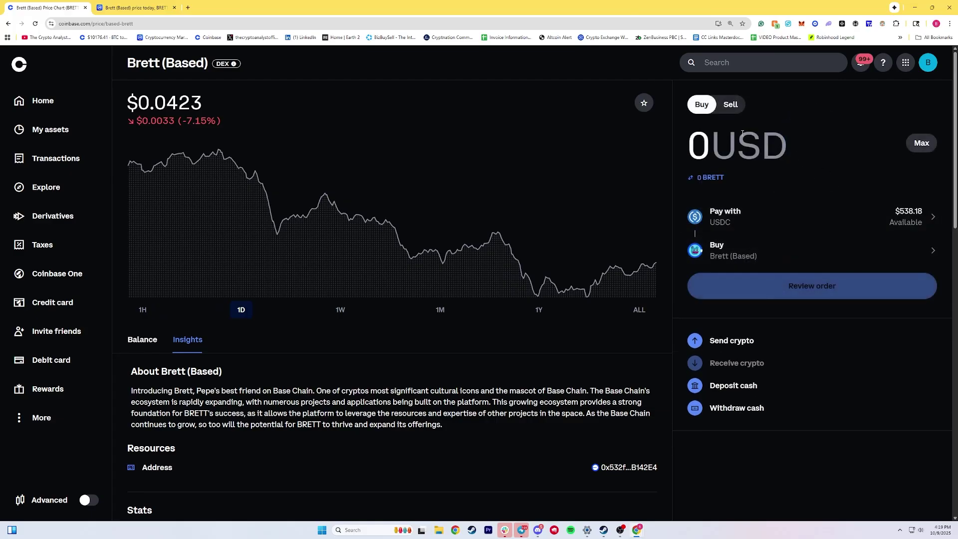
left_click(726, 105)
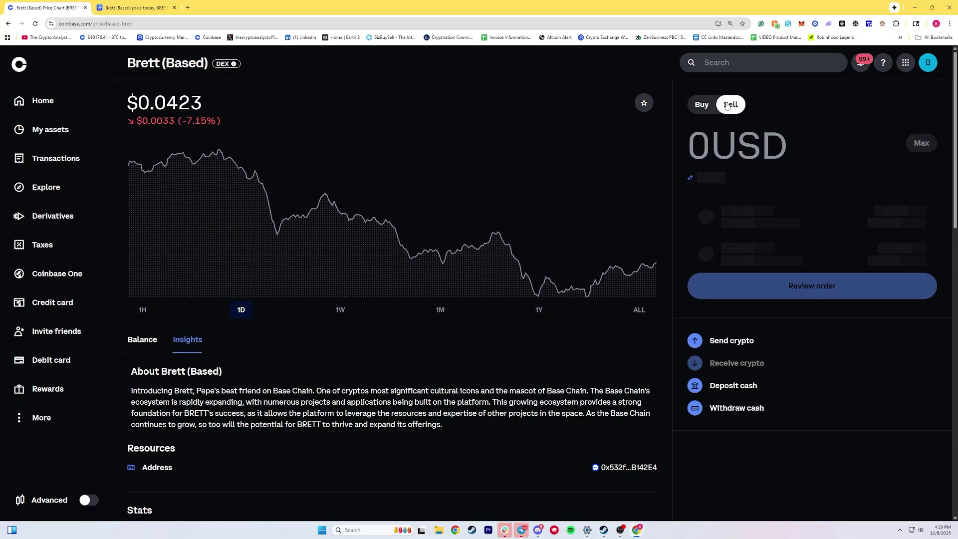